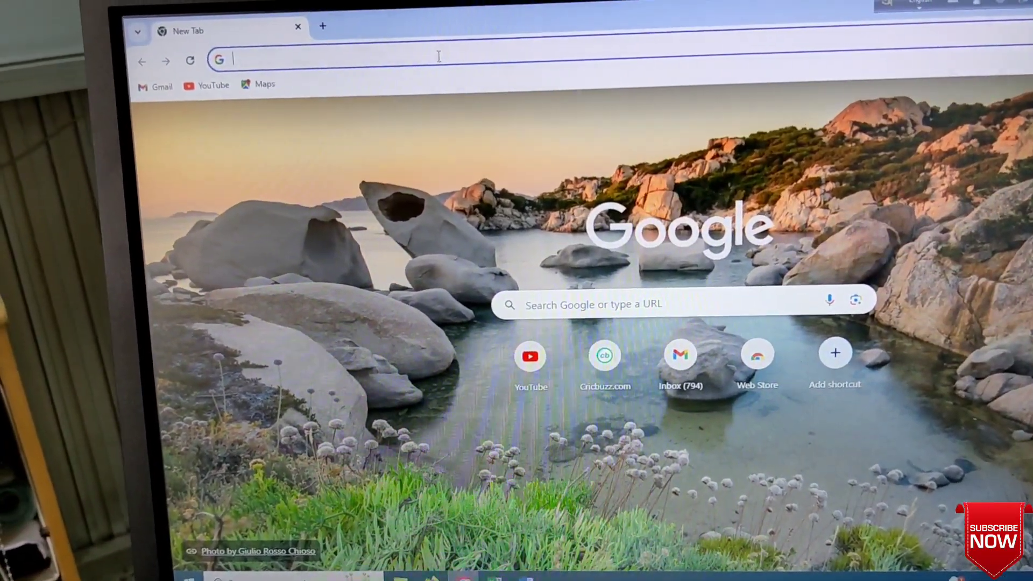
type("pantum")
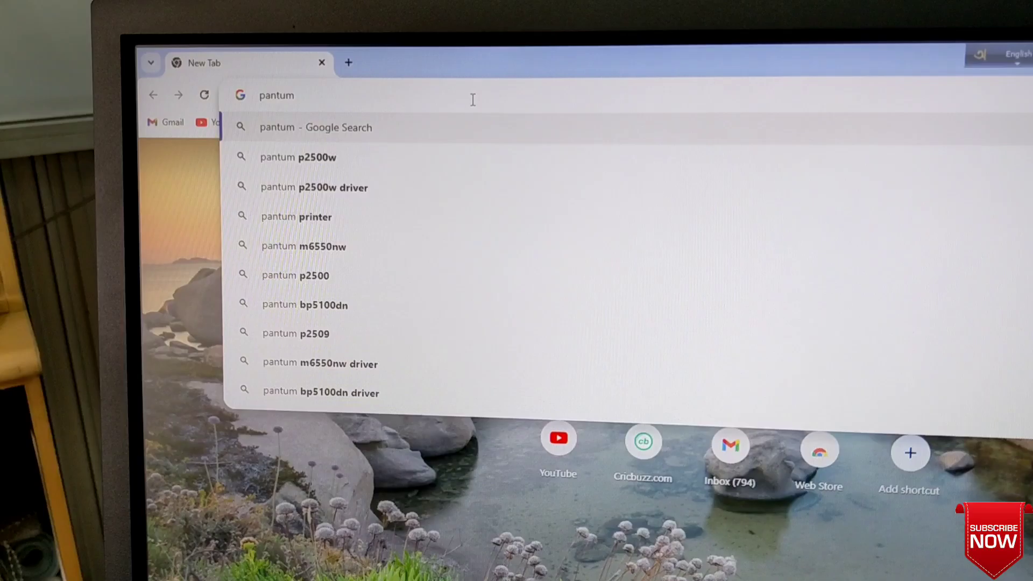
type(" p30")
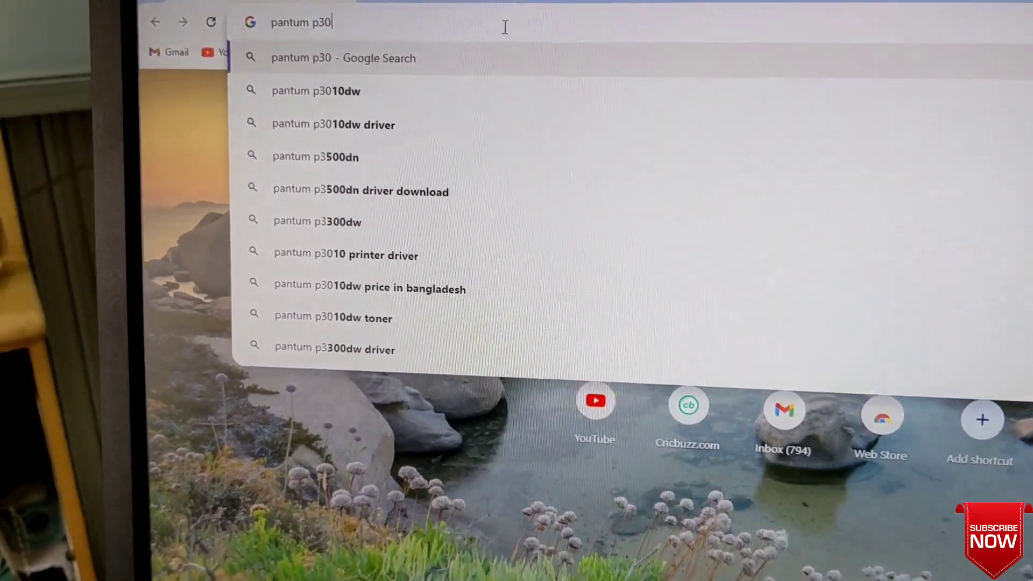
type("10dw")
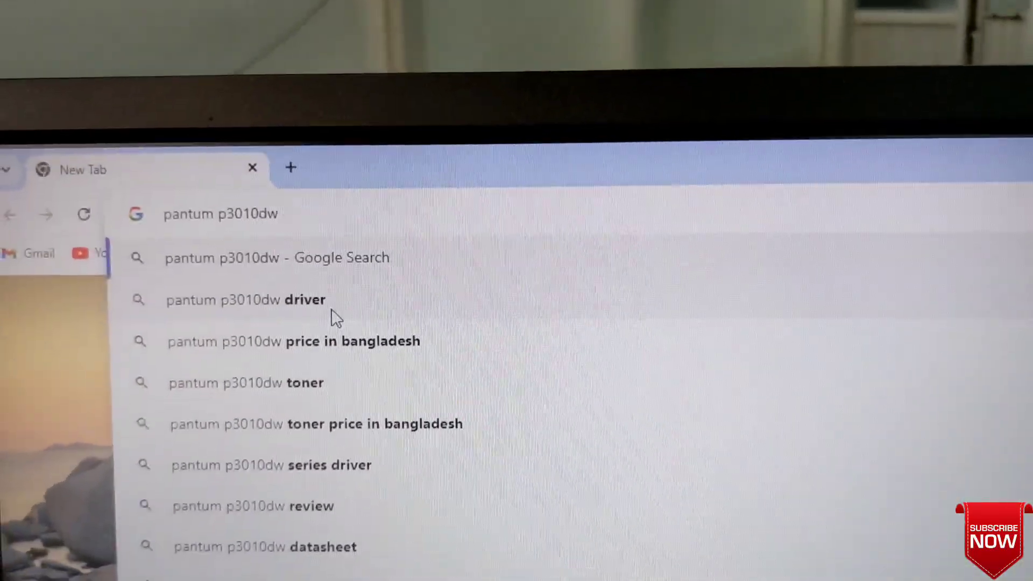
Open the 'pantum p3010dw driver' search suggestion to reach Pantum's driver download page.
left_click(307, 288)
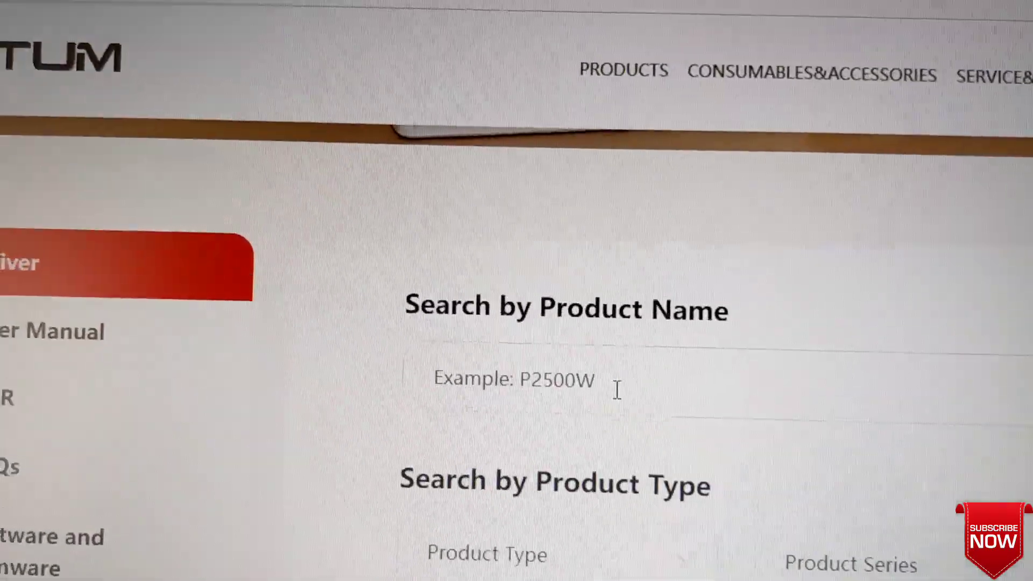
Search Pantum's driver page by product name for 'p3010dw', correcting the typo.
left_click(470, 234)
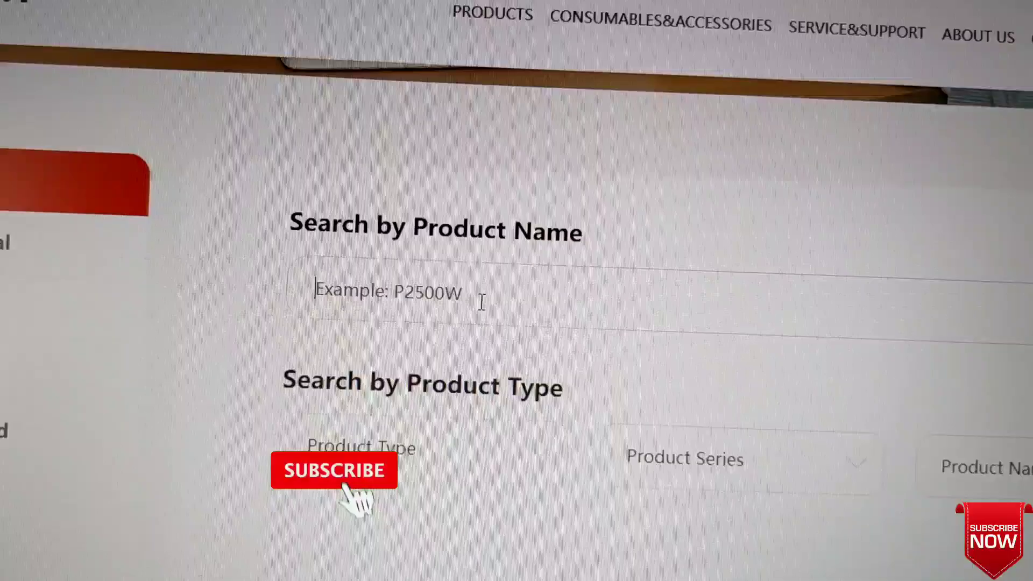
type("p")
key("BackSpace")
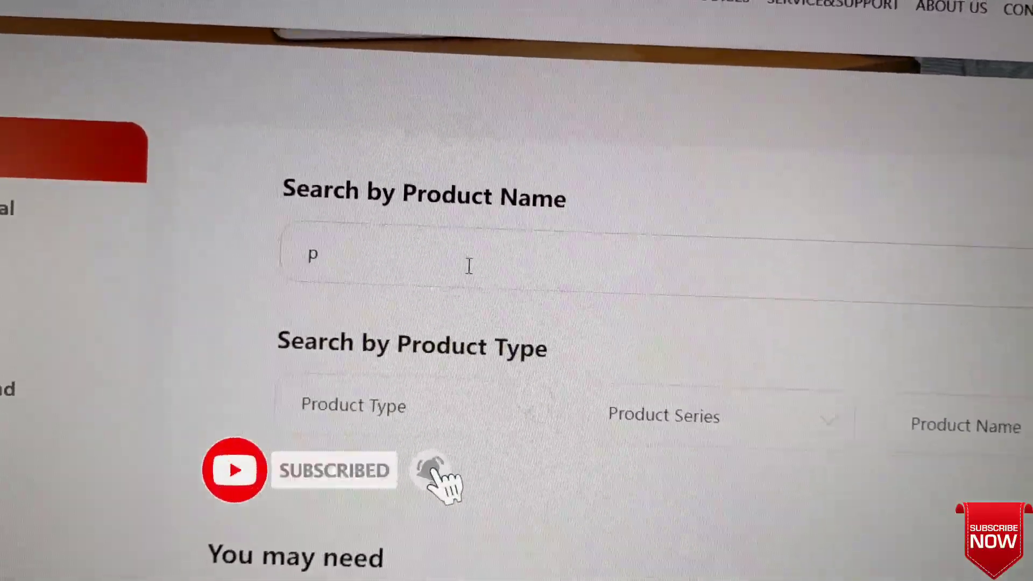
type("3010de")
key("BackSpace")
type("w")
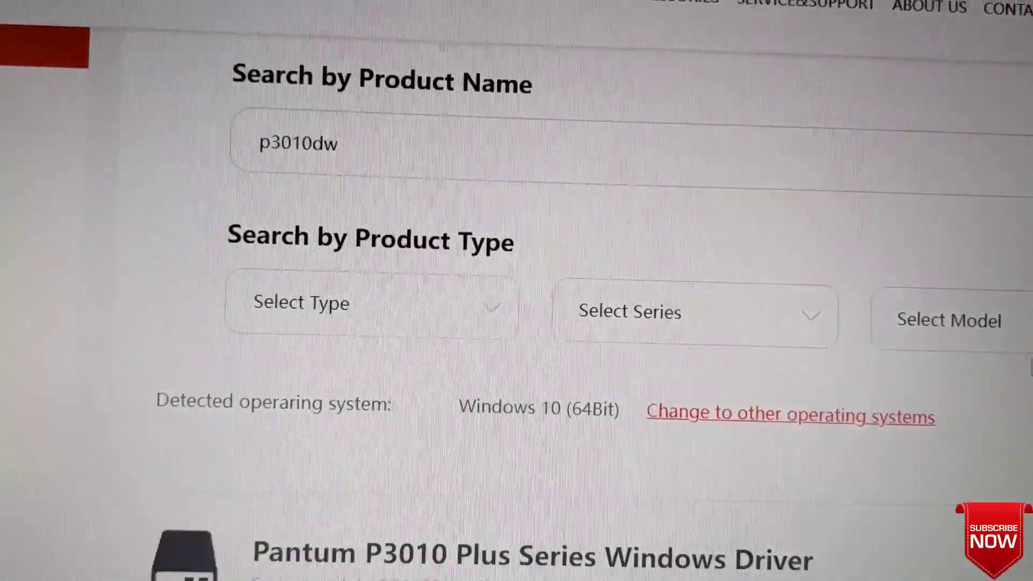
scroll(729, 442, "down", 1)
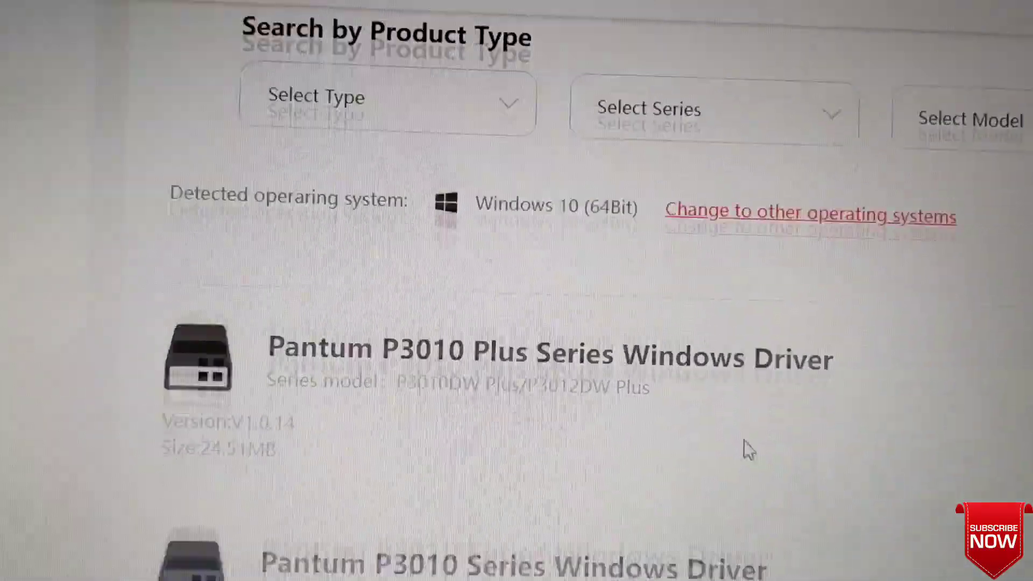
scroll(743, 440, "down", 1)
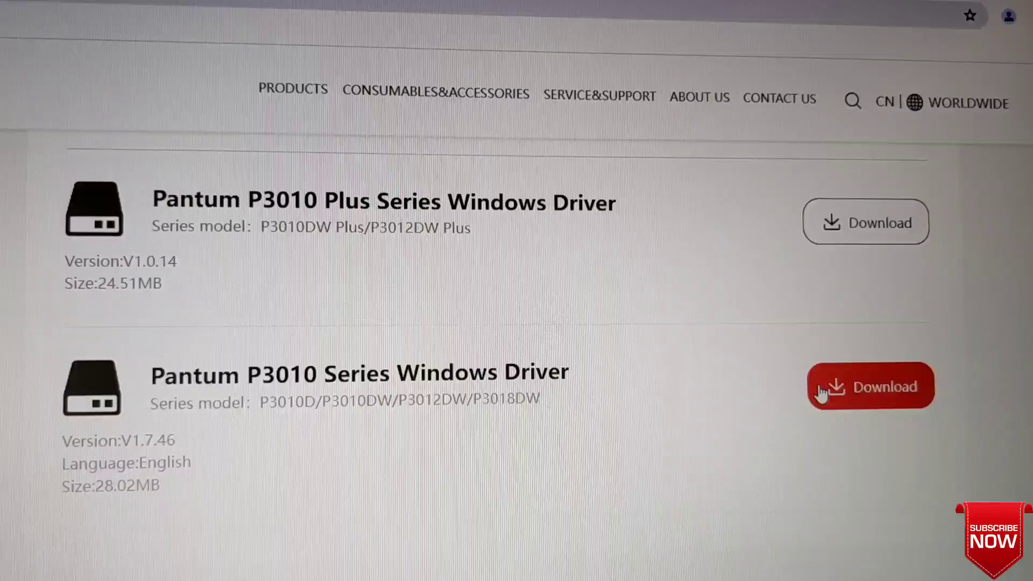
Download the Pantum P3010 Series Windows Driver installer (V1_7_46.exe, 28.0 MB).
left_click(820, 392)
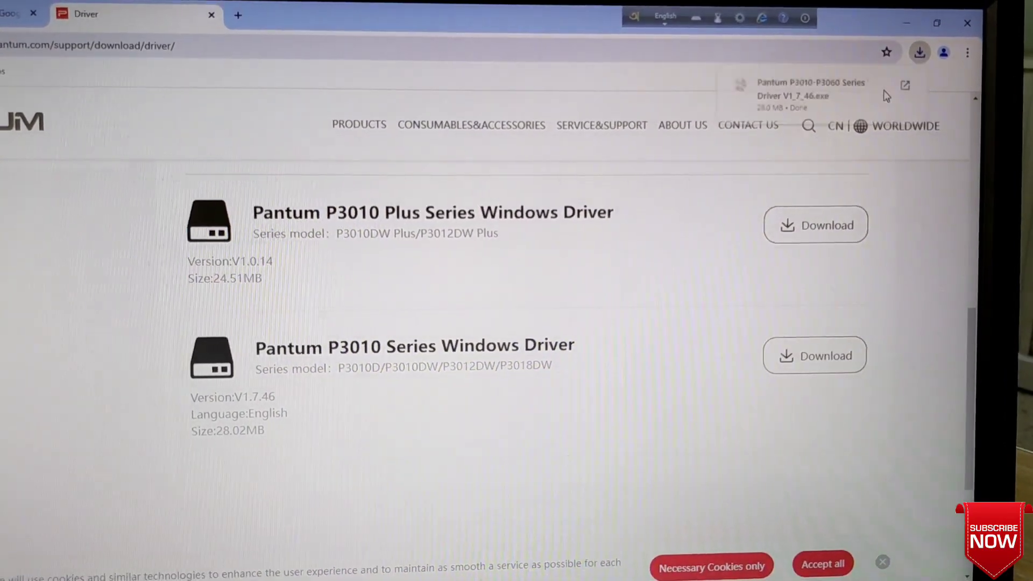
Extract V1_7_46.exe into the suggested Pantum P3010-P3060 driver folder in Downloads.
left_click(904, 86)
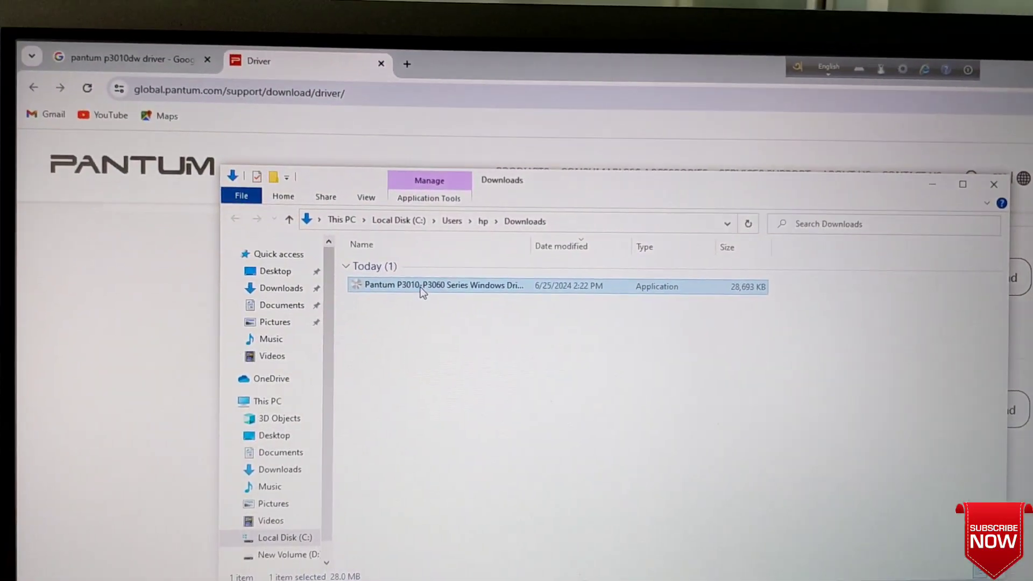
right_click(420, 286)
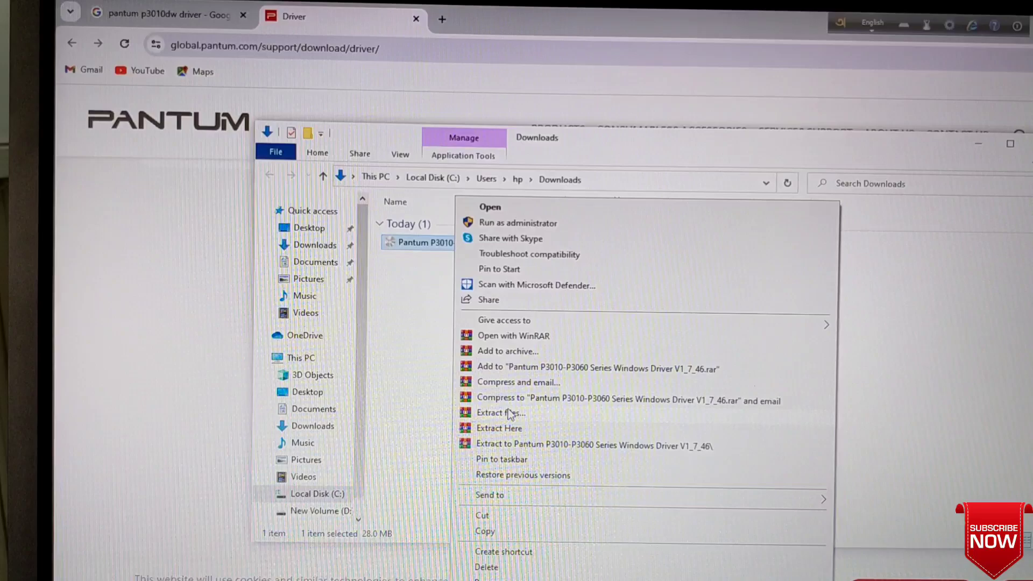
left_click(505, 418)
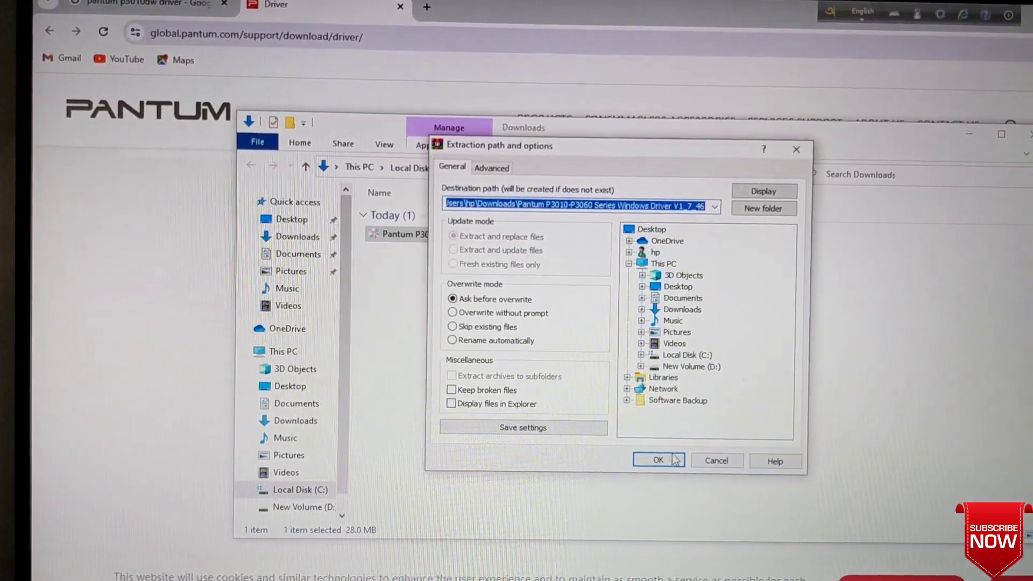
left_click(651, 460)
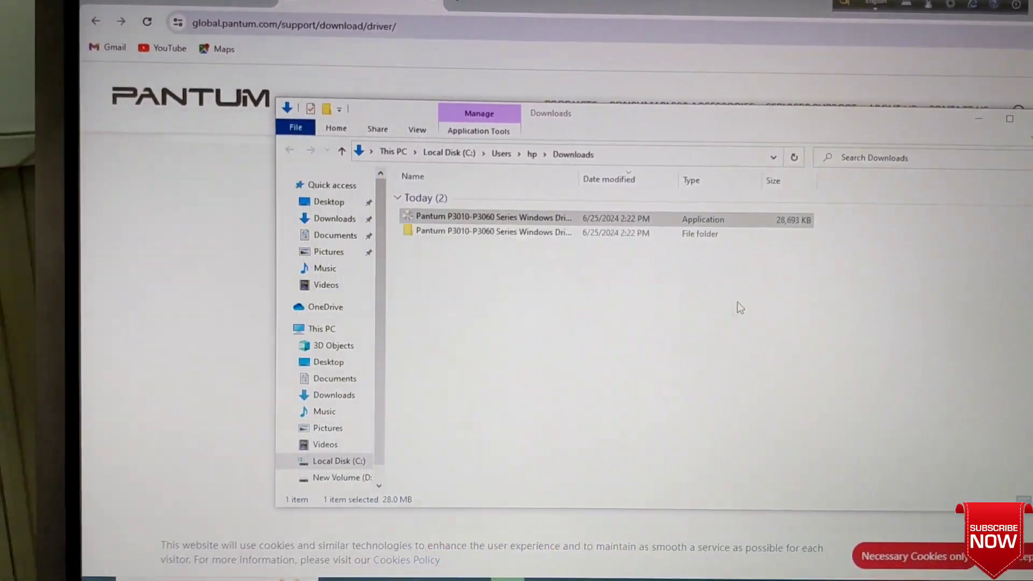
left_click(561, 232)
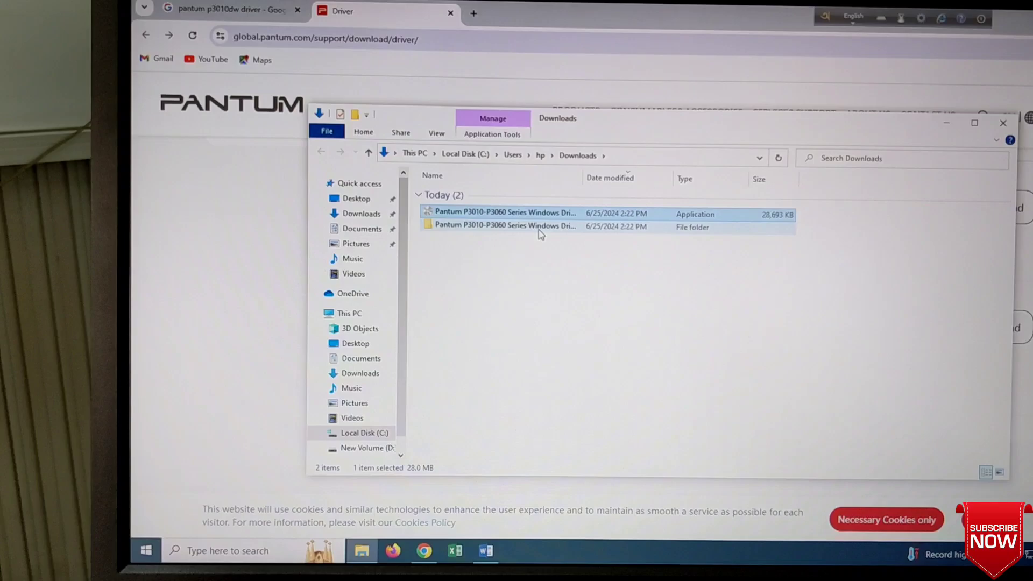
Run Setup from the extracted driver folder, allow it, and clear the desktop.
double_click(532, 216)
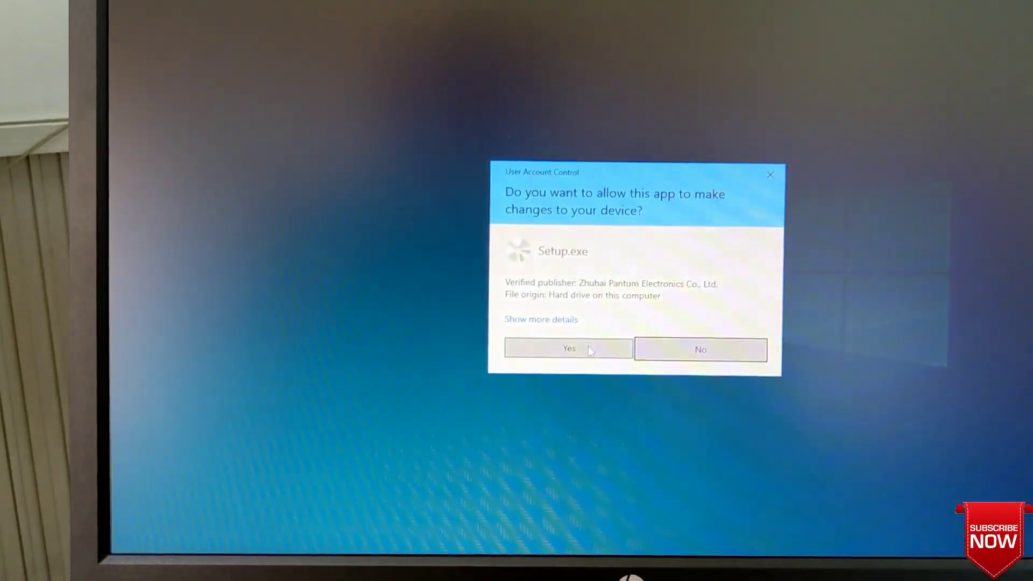
left_click(590, 350)
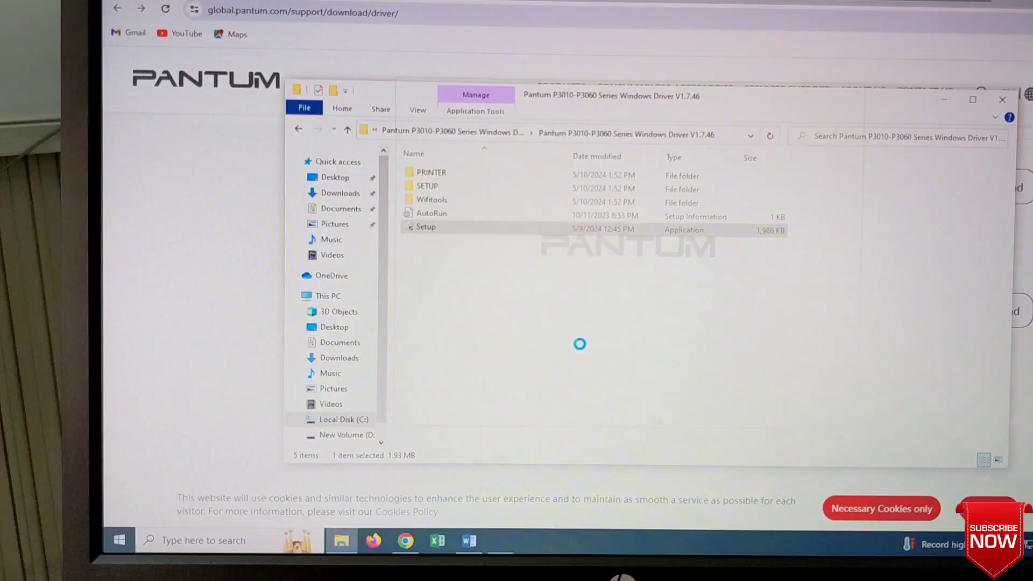
left_click(994, 109)
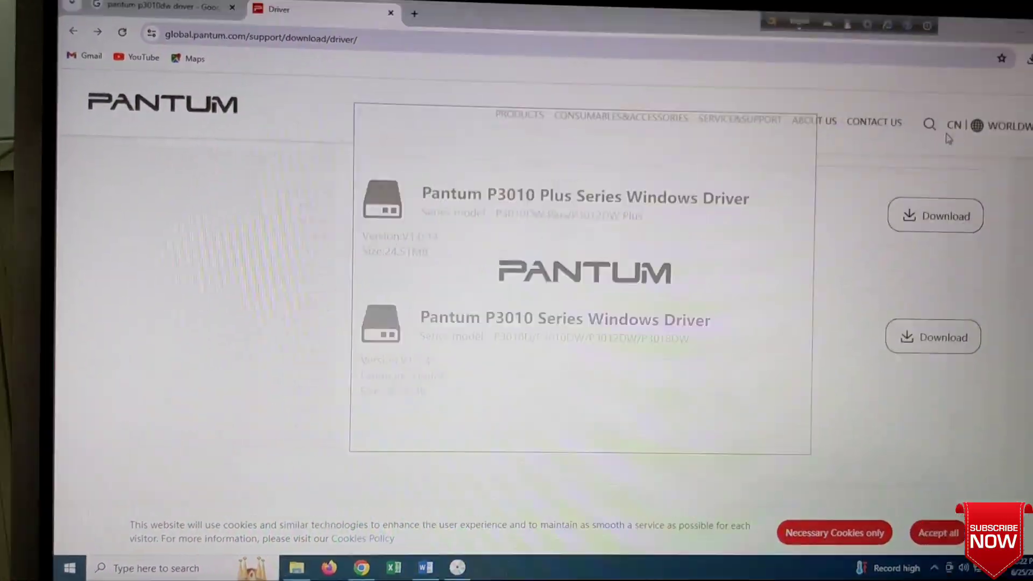
key("super+d")
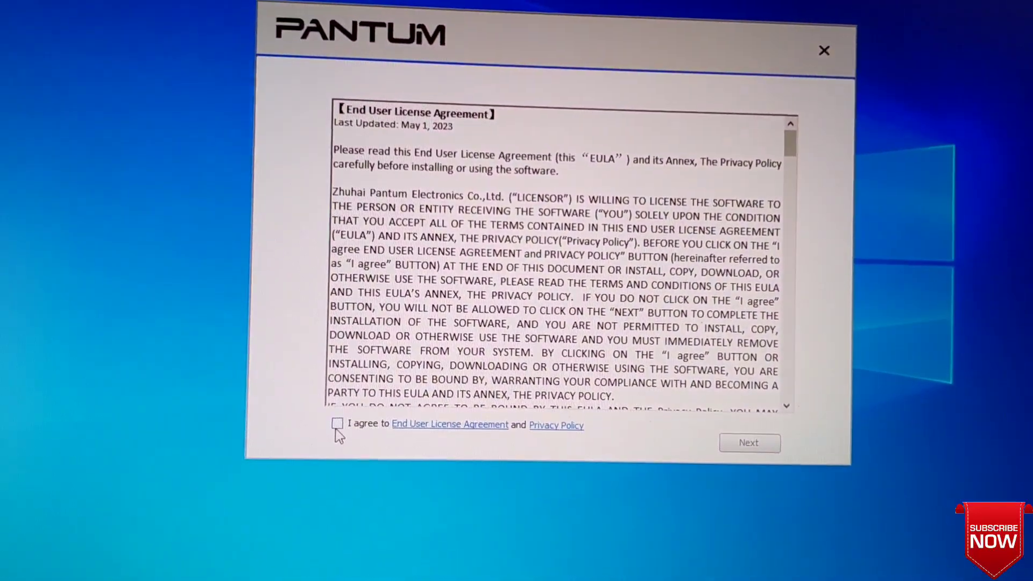
Agree to the End User License Agreement and Privacy Policy and continue.
left_click(337, 424)
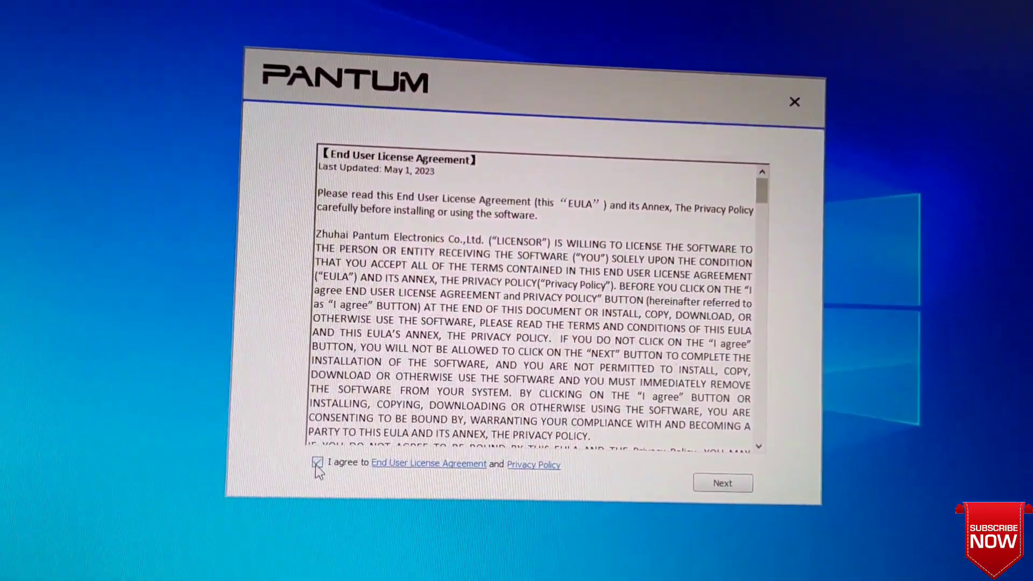
left_click(749, 442)
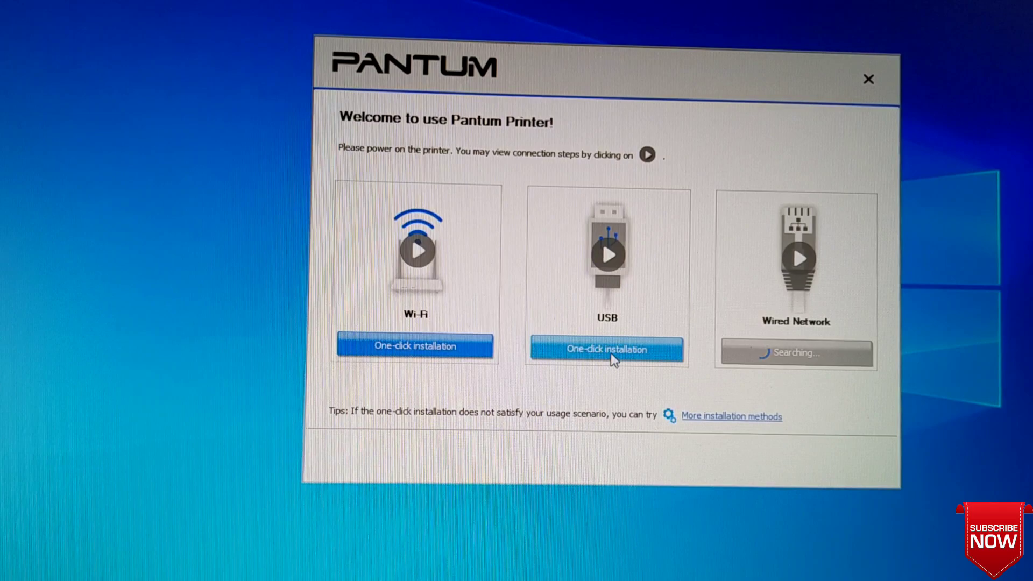
Run USB one-click installation, then dismiss the test-page sent confirmation.
left_click(610, 352)
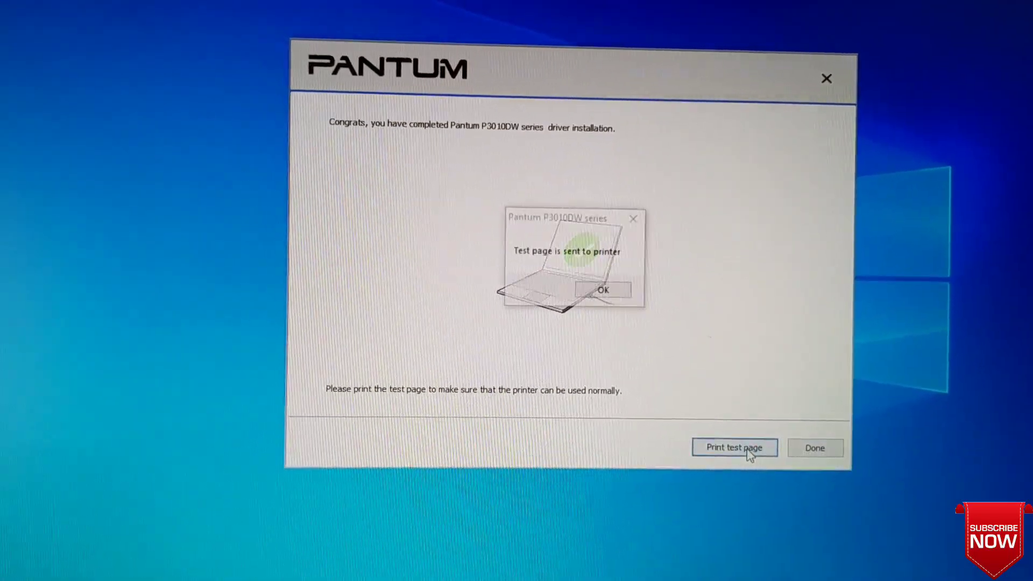
left_click(628, 310)
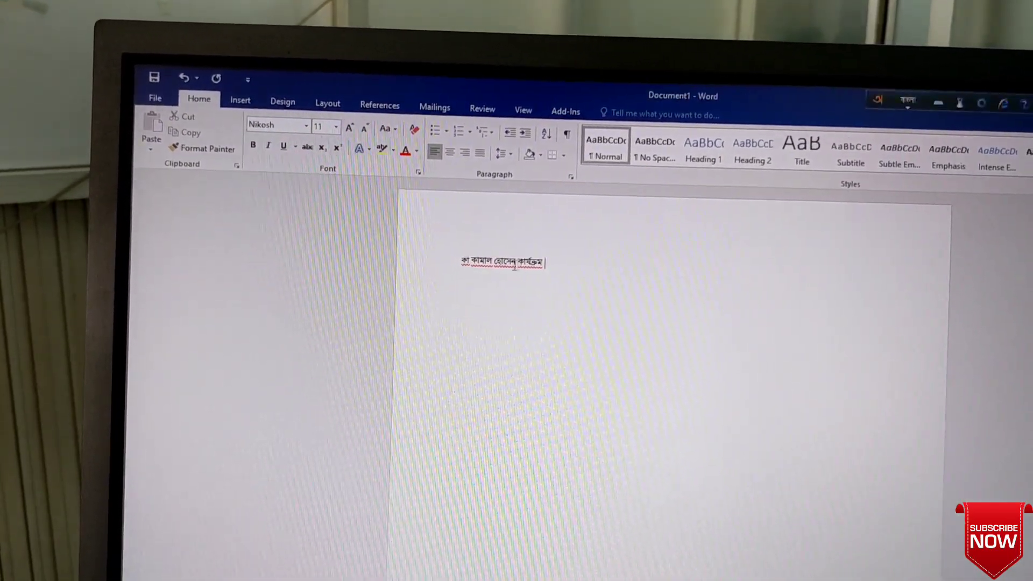
Print the Word document one-sided on the Pantum P3010DW series printer.
left_click(157, 91)
left_click(168, 236)
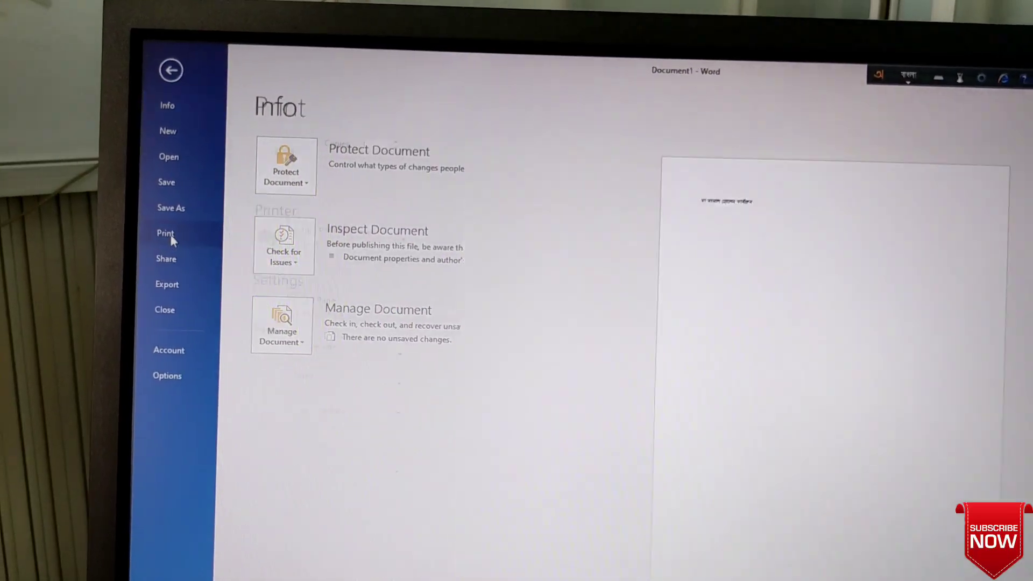
left_click(339, 355)
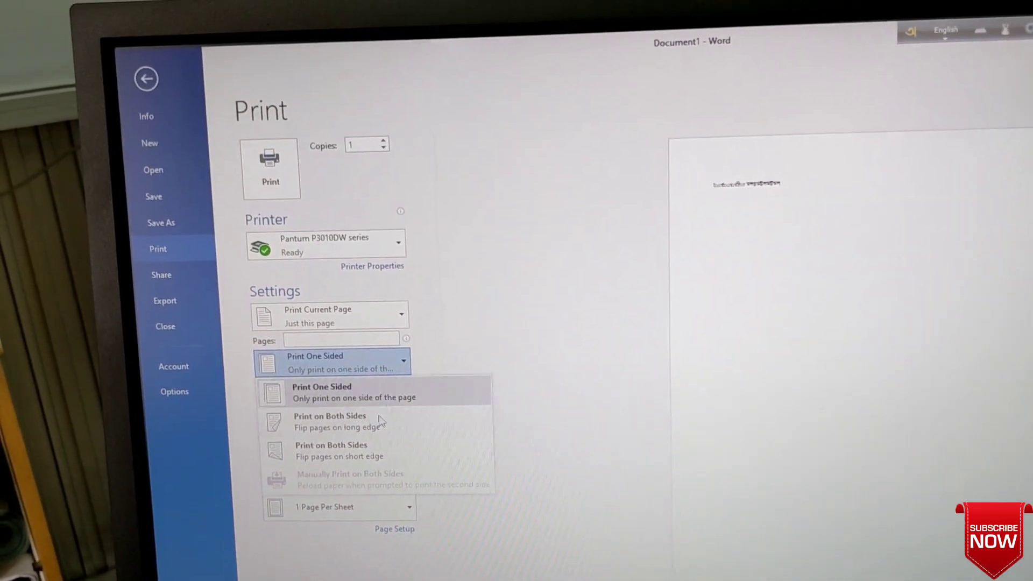
left_click(327, 415)
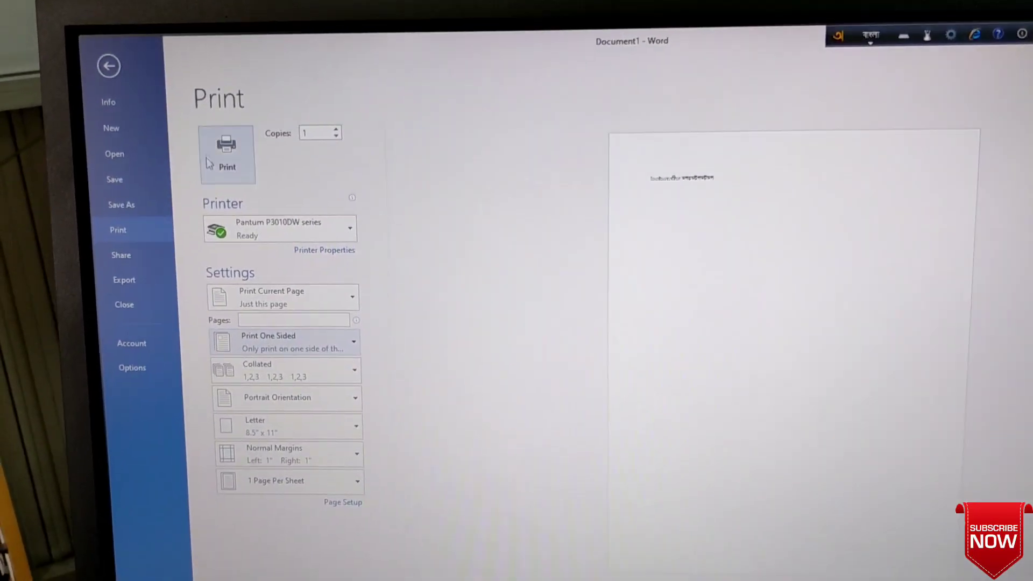
left_click(209, 164)
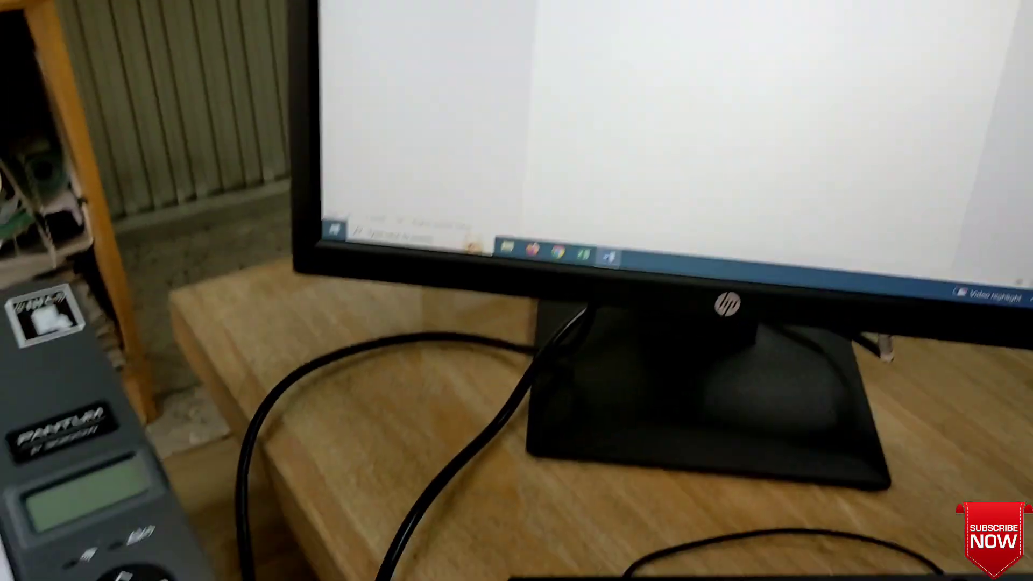